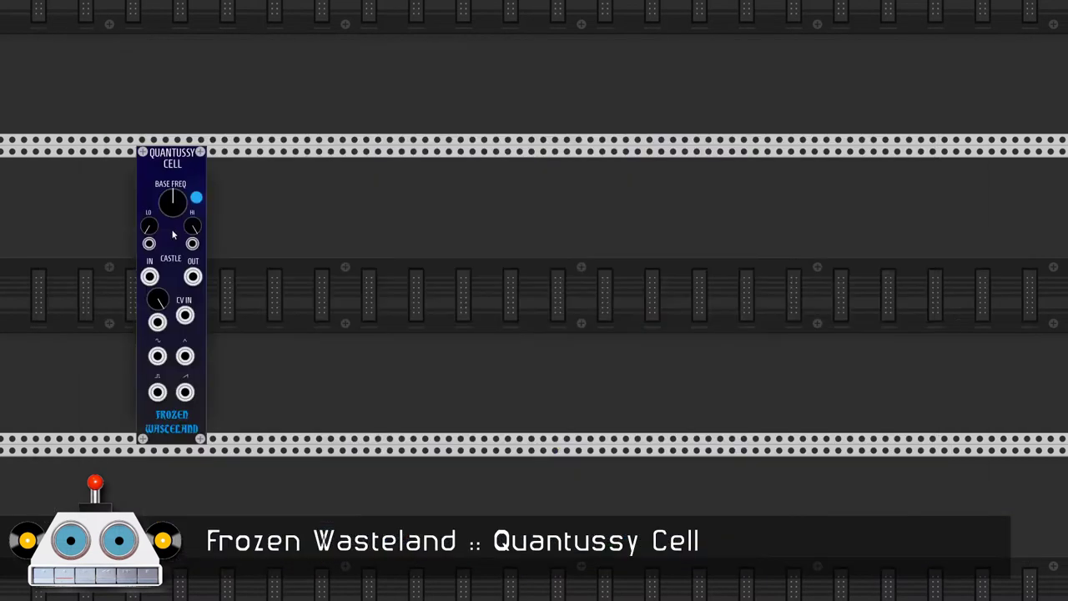
Step: Move the Quantussy Cell right and duplicate it with Ctrl+D until five cells sit in a row
{"action": "left_click_drag", "start_coordinate": [173, 180], "coordinate": [455, 150]}
{"action": "scroll", "coordinate": [455, 150], "scroll_direction": "up", "scroll_amount": 3}
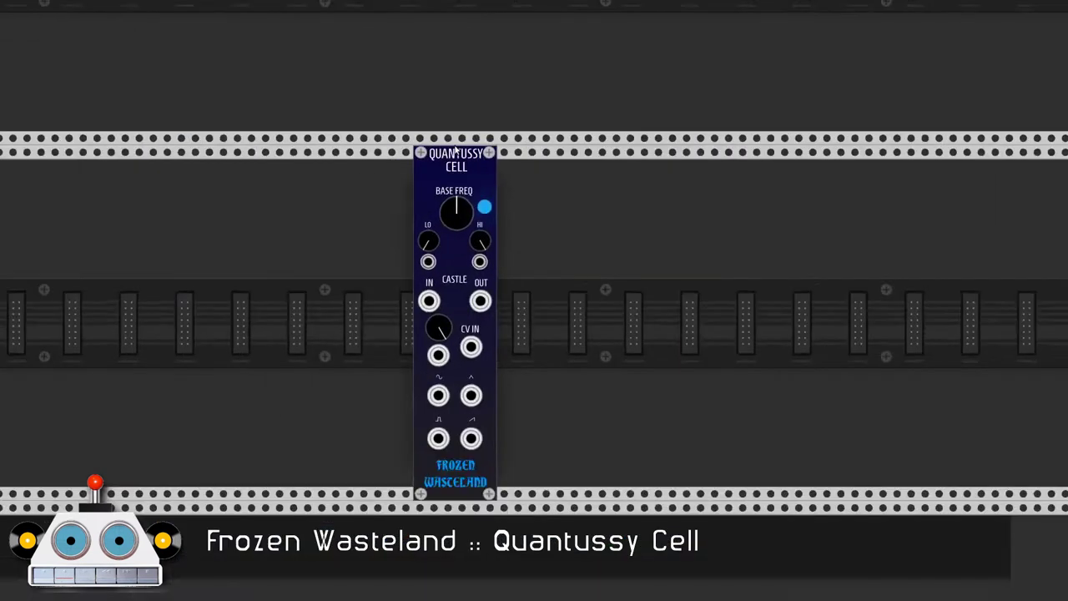
{"action": "scroll", "coordinate": [455, 151], "scroll_direction": "down", "scroll_amount": 2}
{"action": "scroll", "coordinate": [152, 234], "scroll_direction": "right", "scroll_amount": 3}
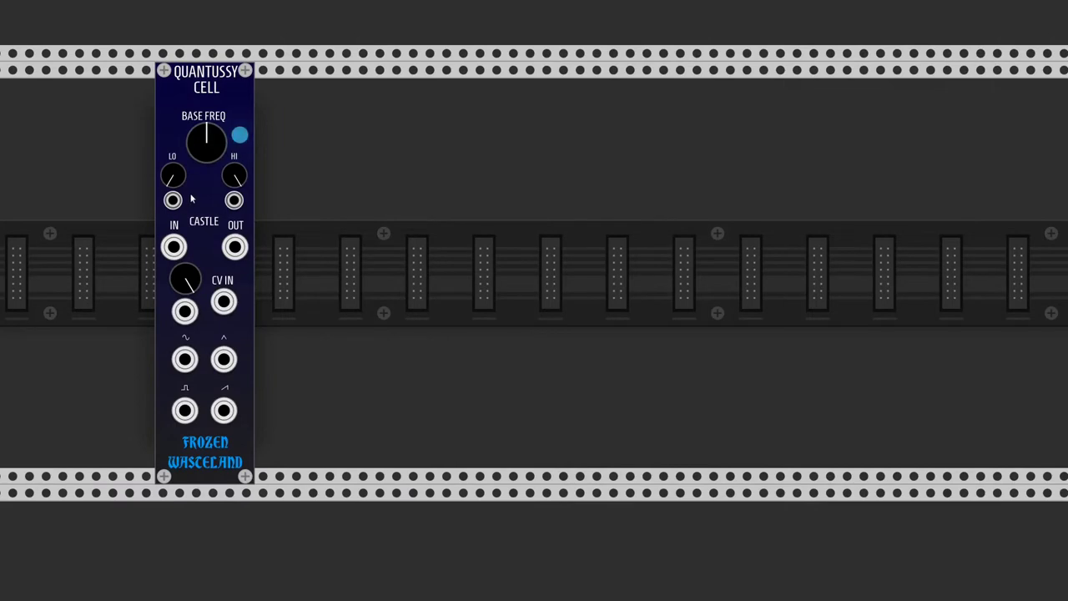
{"action": "key", "text": "ctrl+d"}
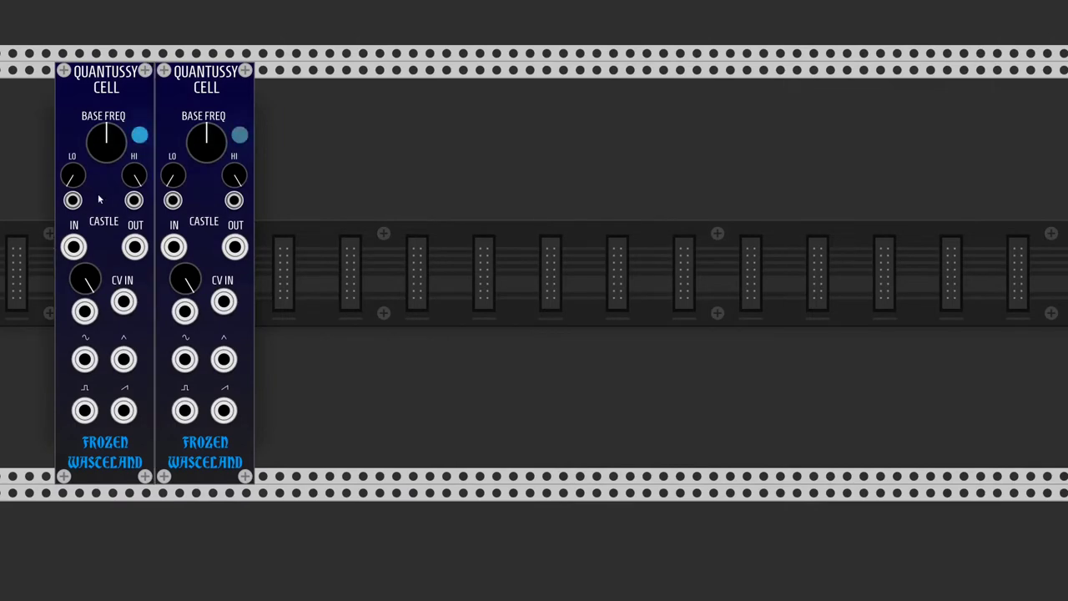
{"action": "key", "text": "ctrl+d"}
{"action": "key", "text": "ctrl+d"}
{"action": "key", "text": "ctrl+d"}
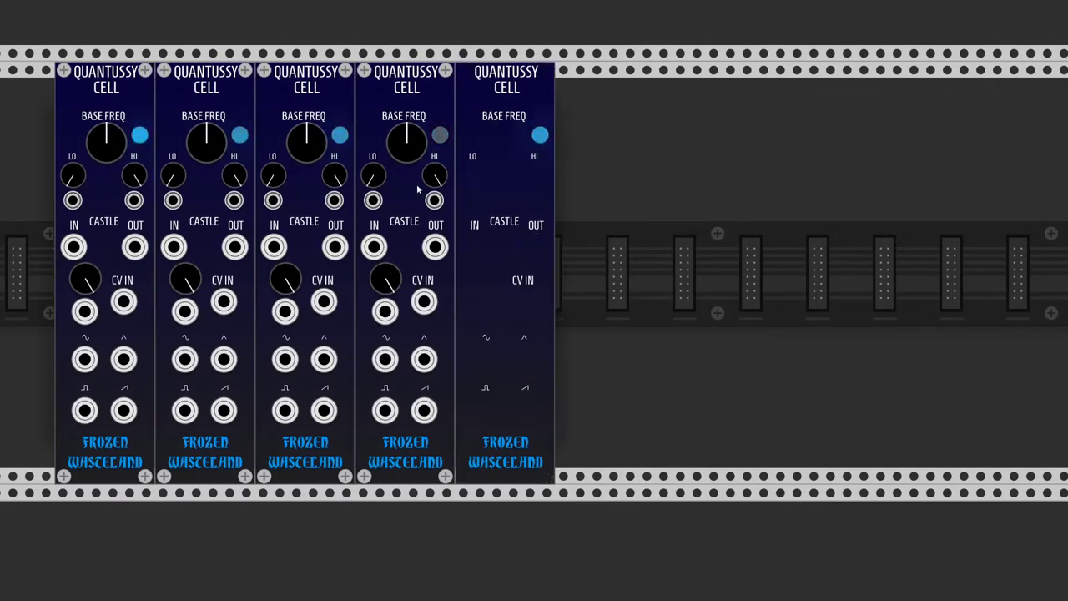
{"action": "scroll", "coordinate": [400, 217], "scroll_direction": "left", "scroll_amount": 3}
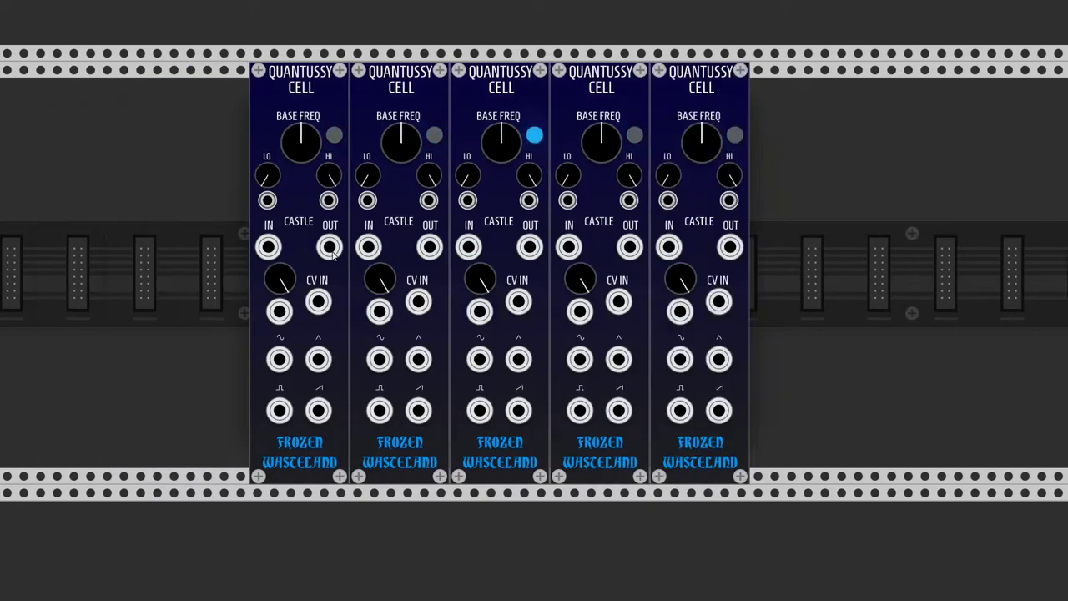
Step: Patch each cell's OUT into the next cell's CV IN across all five cells
{"action": "left_click_drag", "start_coordinate": [330, 246], "coordinate": [418, 302]}
{"action": "left_click_drag", "start_coordinate": [429, 246], "coordinate": [517, 301]}
{"action": "left_click_drag", "start_coordinate": [529, 246], "coordinate": [619, 302]}
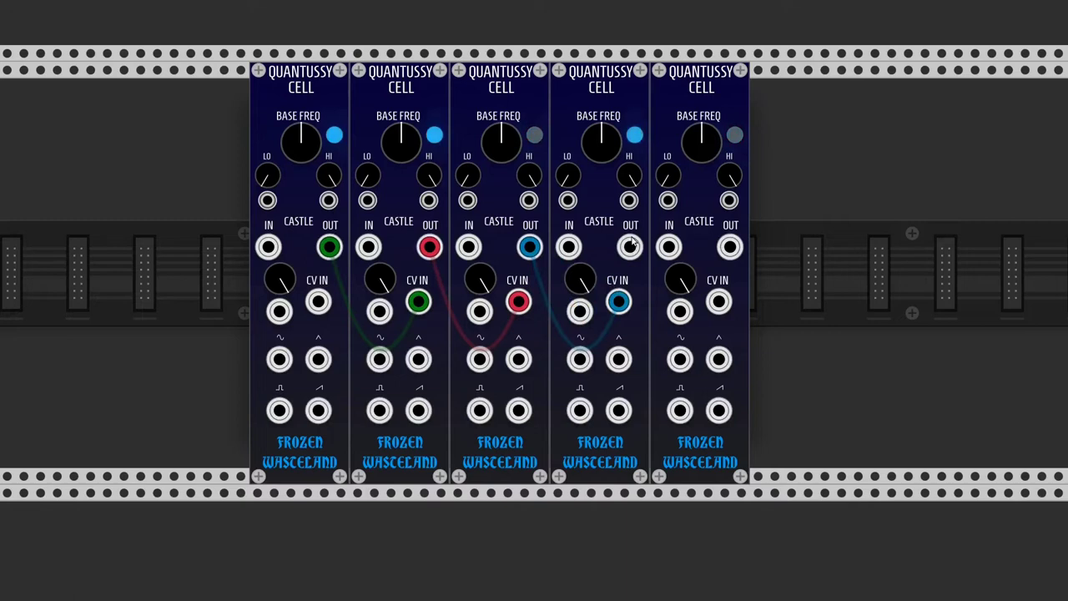
{"action": "left_click_drag", "start_coordinate": [629, 246], "coordinate": [717, 301]}
Step: Patch each cell's ^ output into the next cell's IN, closing the ring back to the first
{"action": "left_click_drag", "start_coordinate": [318, 358], "coordinate": [368, 246]}
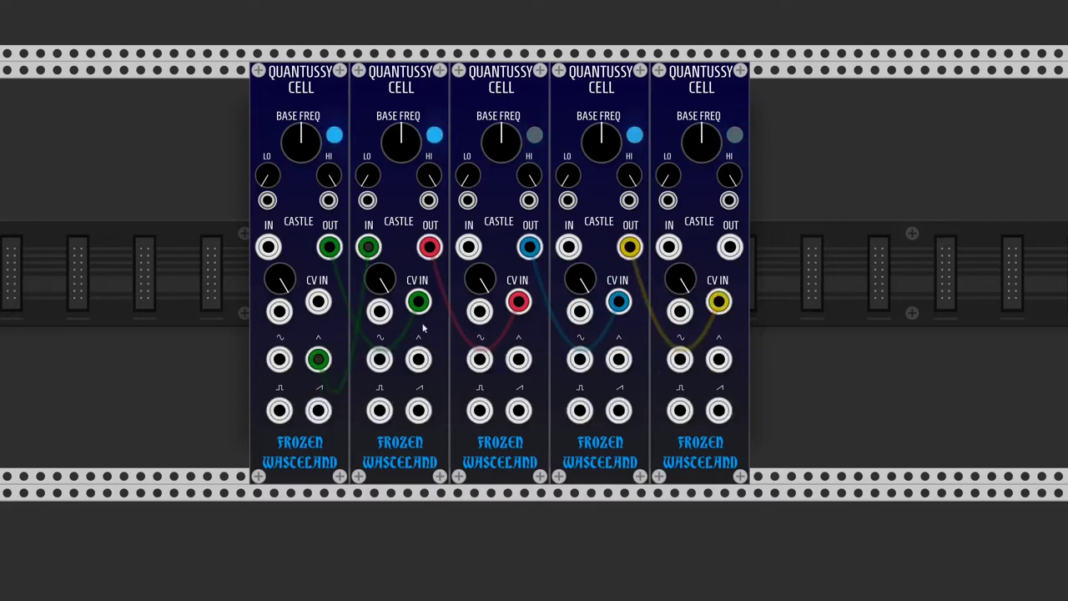
{"action": "left_click_drag", "start_coordinate": [419, 358], "coordinate": [468, 246]}
{"action": "left_click_drag", "start_coordinate": [518, 359], "coordinate": [568, 246]}
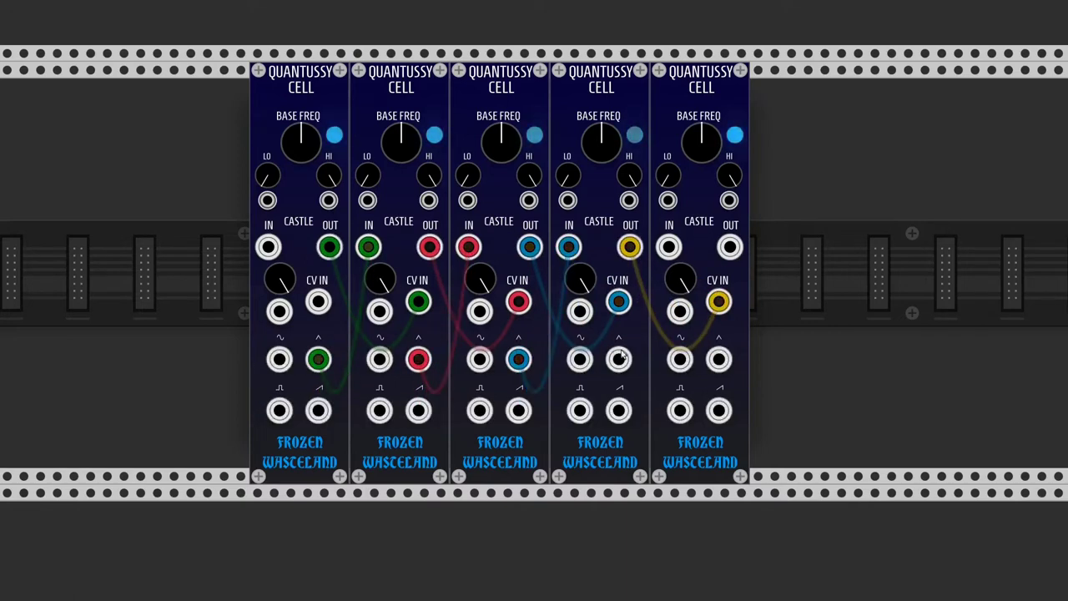
{"action": "left_click_drag", "start_coordinate": [618, 358], "coordinate": [319, 303]}
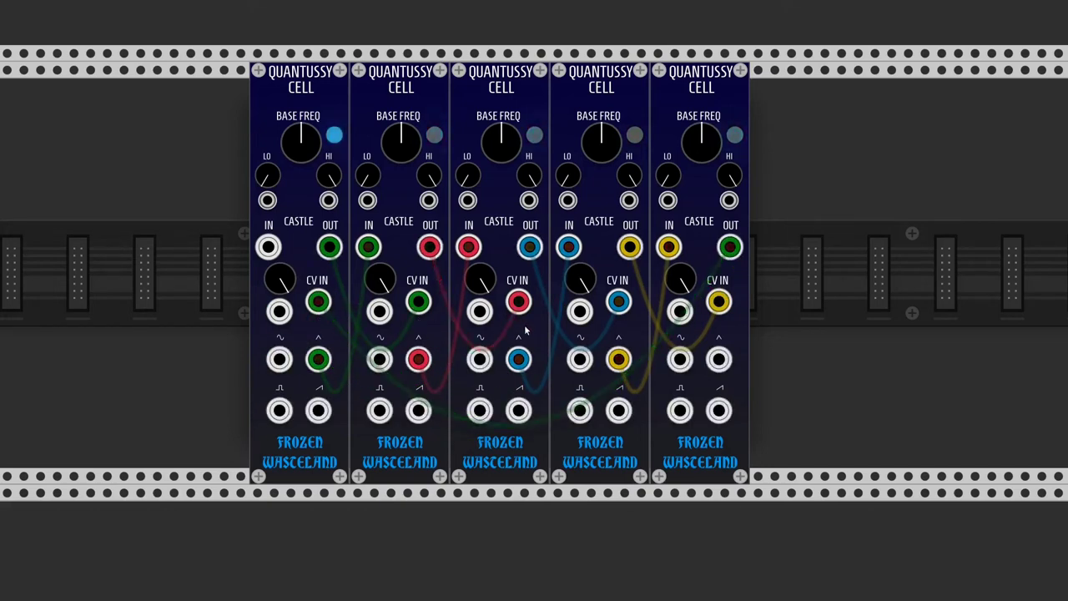
{"action": "left_click_drag", "start_coordinate": [726, 359], "coordinate": [269, 247]}
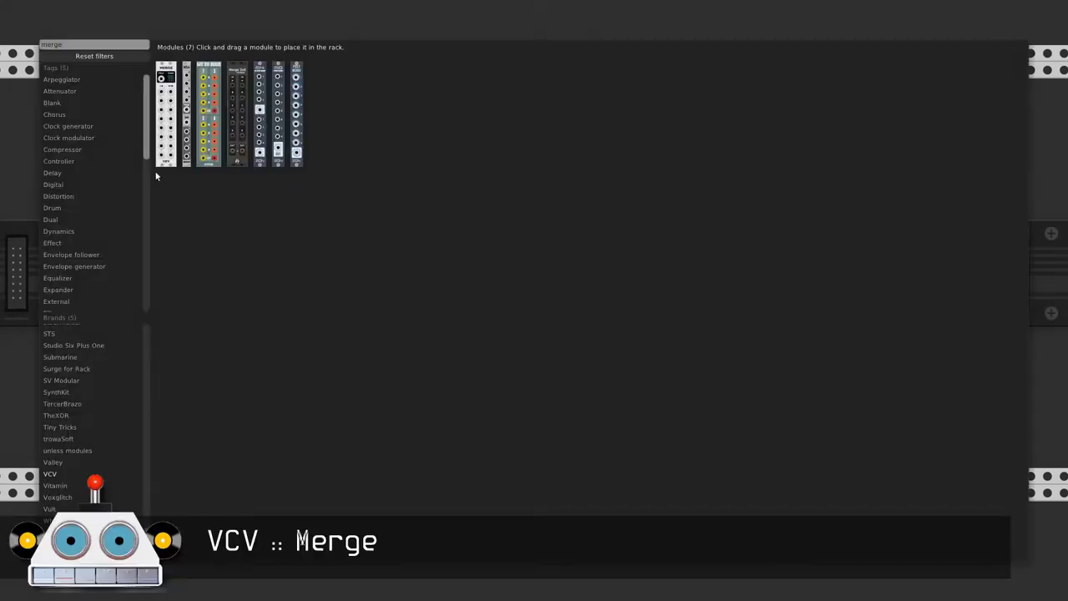
Step: Place a Merge module right of the five cells and patch Quantussy outputs into Merge inputs 1–7
{"action": "left_click_drag", "start_coordinate": [166, 114], "coordinate": [435, 177]}
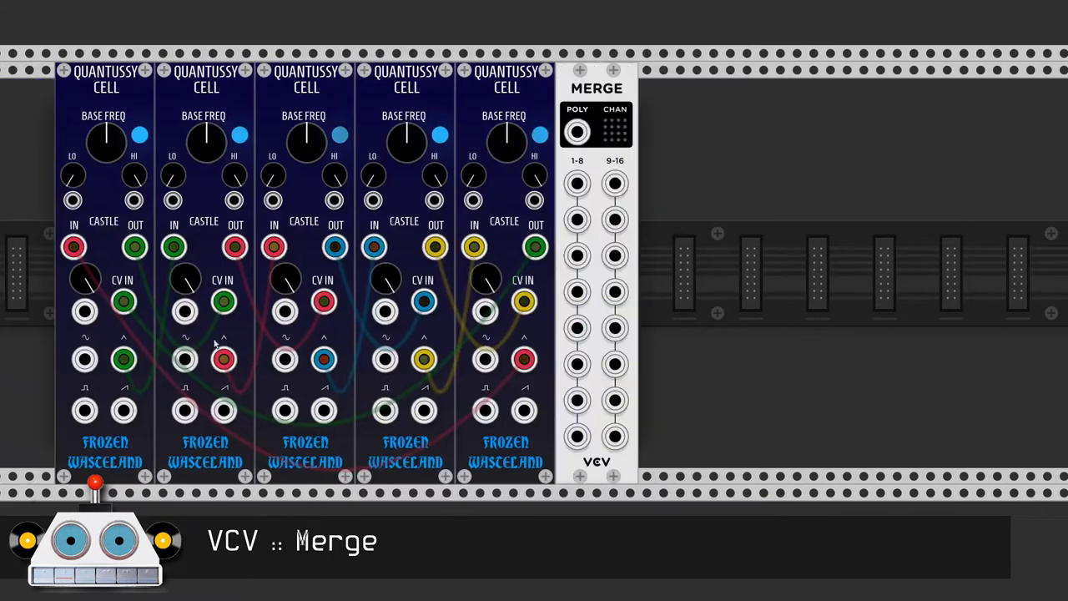
{"action": "left_click_drag", "start_coordinate": [84, 359], "coordinate": [576, 182]}
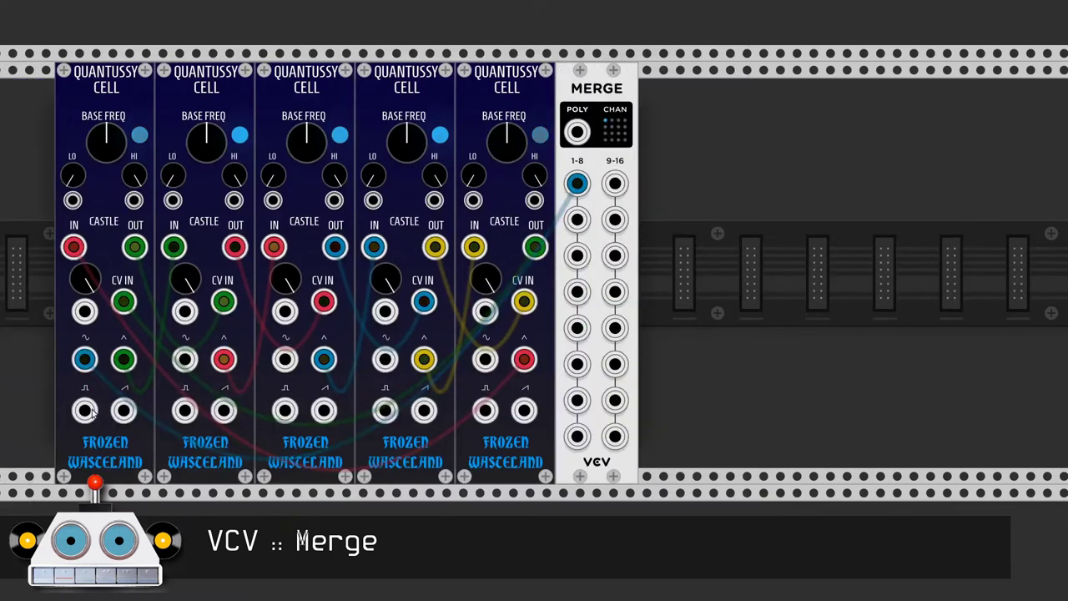
{"action": "left_click_drag", "start_coordinate": [84, 410], "coordinate": [577, 220]}
{"action": "left_click_drag", "start_coordinate": [124, 409], "coordinate": [576, 256]}
{"action": "left_click_drag", "start_coordinate": [184, 359], "coordinate": [577, 291]}
{"action": "left_click_drag", "start_coordinate": [184, 410], "coordinate": [576, 327]}
{"action": "left_click_drag", "start_coordinate": [224, 409], "coordinate": [577, 363]}
{"action": "left_click_drag", "start_coordinate": [285, 359], "coordinate": [568, 404]}
Step: Patch the remaining Quantussy outputs into Merge inputs 8–15, then browse modules for 'polys'
{"action": "left_click_drag", "start_coordinate": [285, 410], "coordinate": [576, 435]}
{"action": "left_click_drag", "start_coordinate": [323, 409], "coordinate": [615, 183]}
{"action": "left_click_drag", "start_coordinate": [384, 359], "coordinate": [615, 219]}
{"action": "left_click_drag", "start_coordinate": [385, 409], "coordinate": [614, 256]}
{"action": "left_click_drag", "start_coordinate": [424, 409], "coordinate": [615, 291]}
{"action": "left_click_drag", "start_coordinate": [484, 358], "coordinate": [615, 327]}
{"action": "left_click_drag", "start_coordinate": [485, 409], "coordinate": [614, 363]}
{"action": "left_click_drag", "start_coordinate": [524, 410], "coordinate": [614, 399]}
{"action": "right_click", "coordinate": [697, 307]}
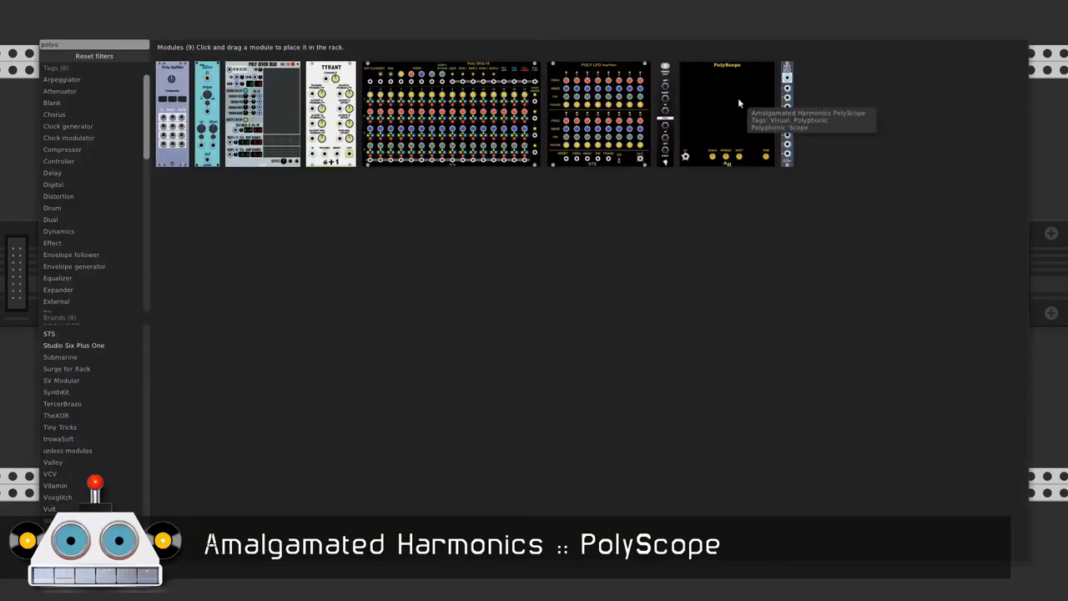
Step: Add PolyScope fed by Merge POLY, route Mono to the Full Scope, and a Quantussy output into ChordCV
{"action": "left_click", "coordinate": [738, 97]}
{"action": "left_click_drag", "start_coordinate": [576, 131], "coordinate": [664, 442]}
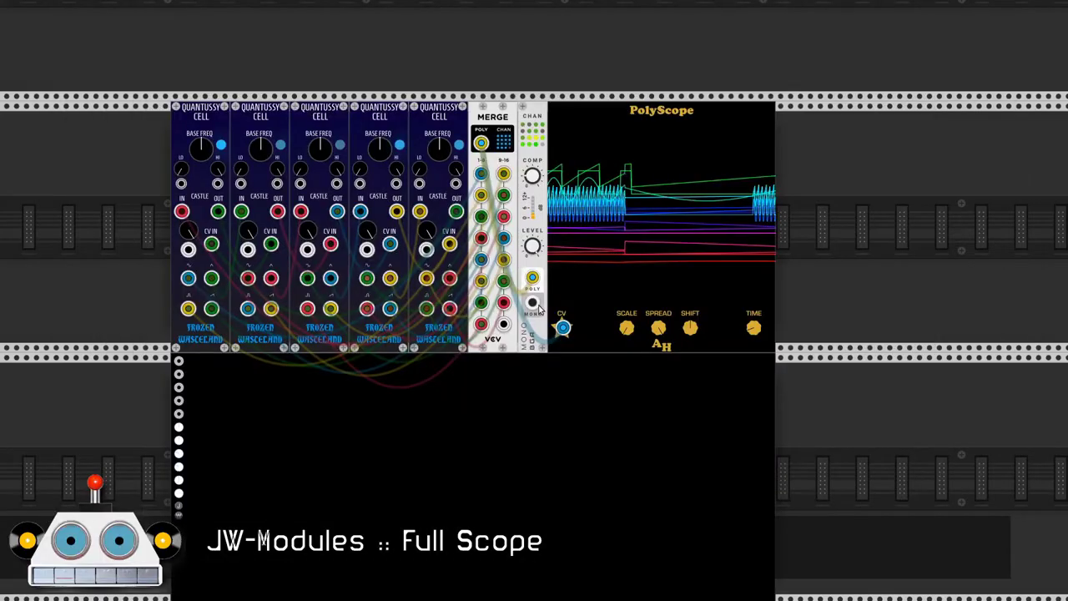
{"action": "left_click_drag", "start_coordinate": [532, 302], "coordinate": [178, 360]}
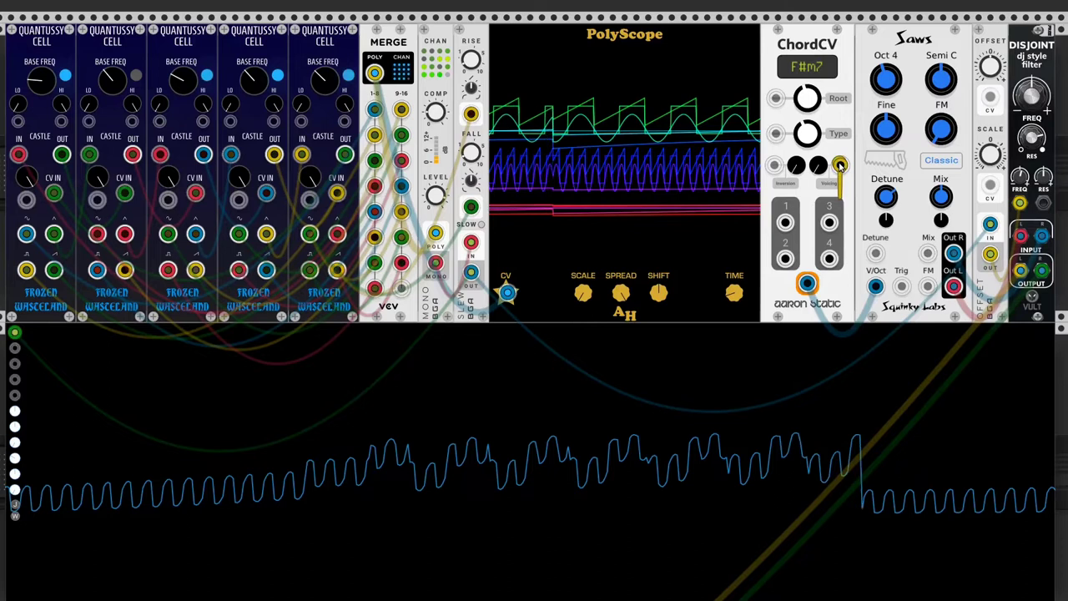
{"action": "left_click_drag", "start_coordinate": [309, 234], "coordinate": [841, 165]}
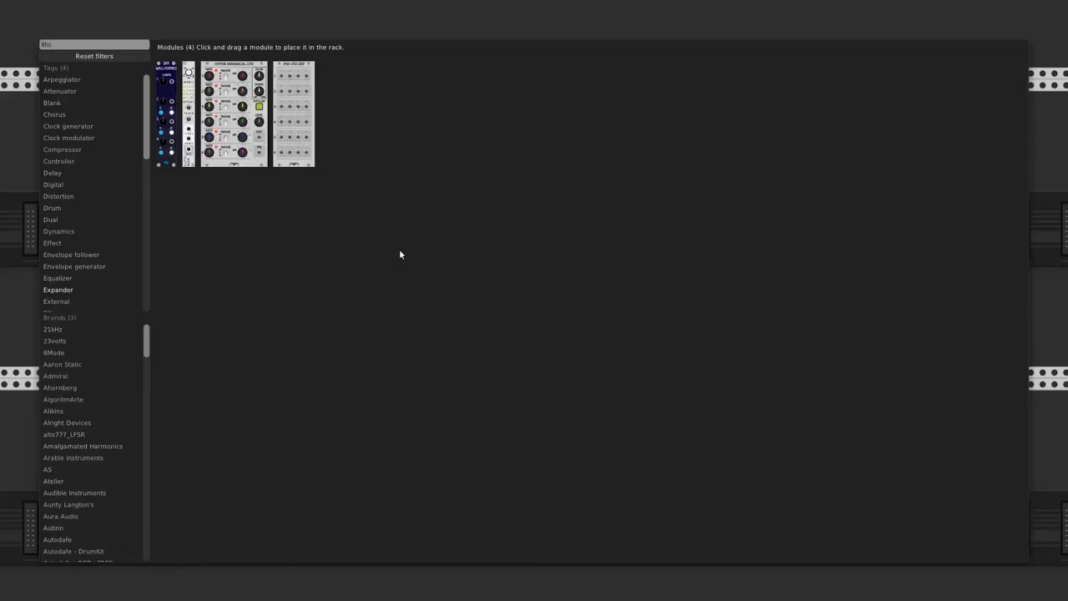
Step: Place LLFO with a Full Scope and Bogaudio SLEW, cable LLFO OUT to SLEW IN, and choose the stepped waveform
{"action": "left_click", "coordinate": [187, 133]}
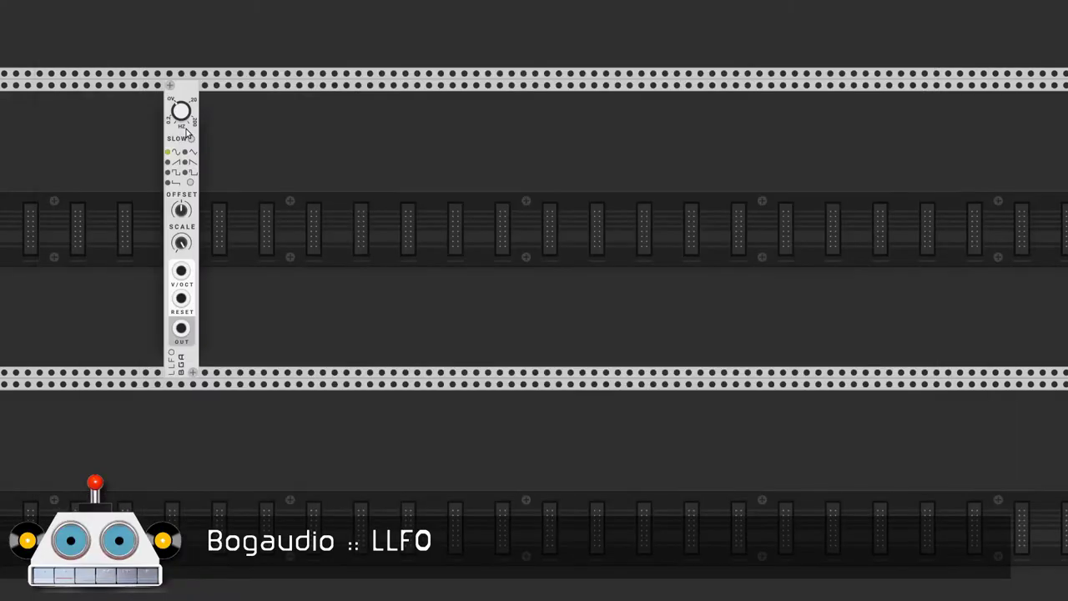
{"action": "left_click_drag", "start_coordinate": [181, 100], "coordinate": [404, 100]}
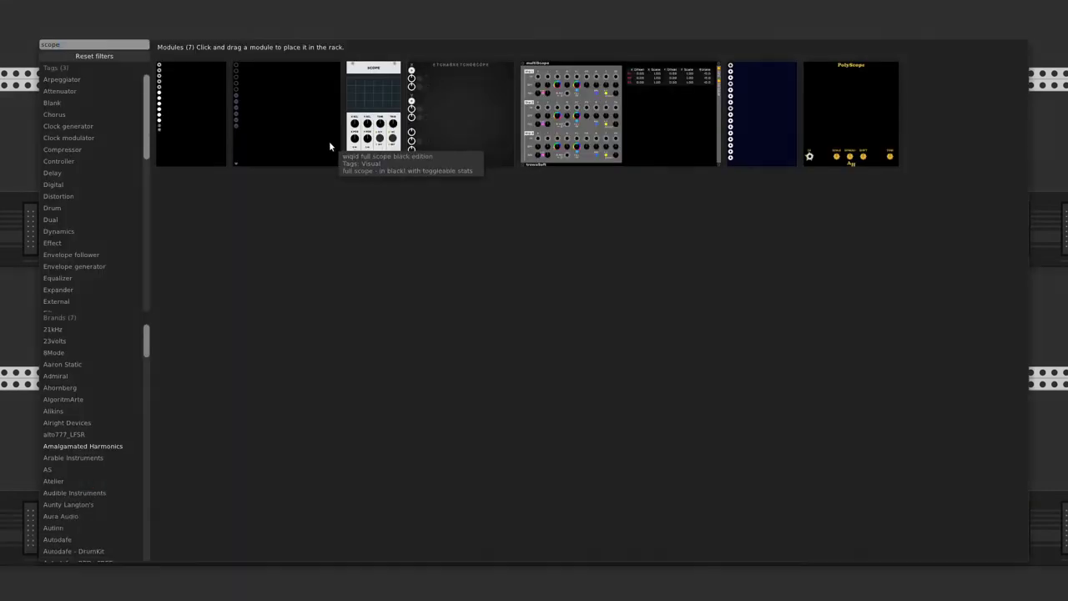
{"action": "left_click", "coordinate": [329, 142]}
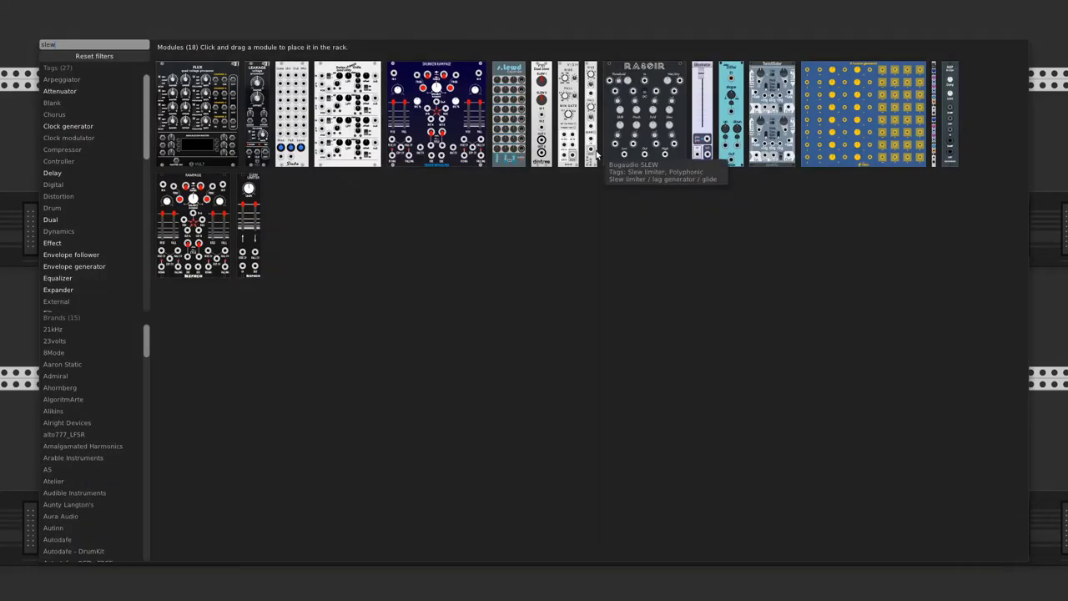
{"action": "left_click", "coordinate": [592, 148]}
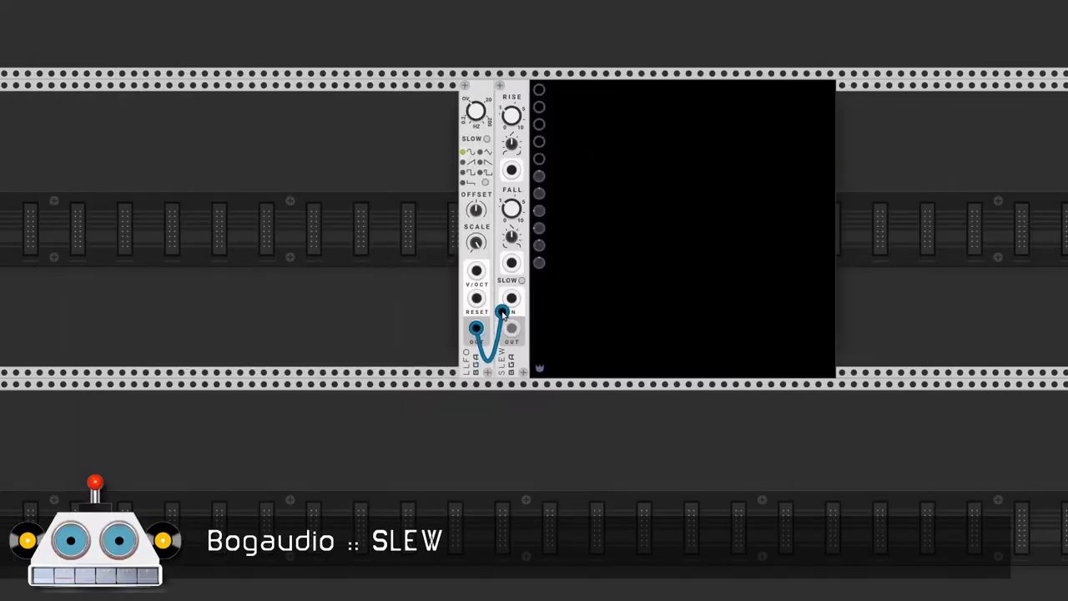
{"action": "left_click_drag", "start_coordinate": [501, 310], "coordinate": [539, 90]}
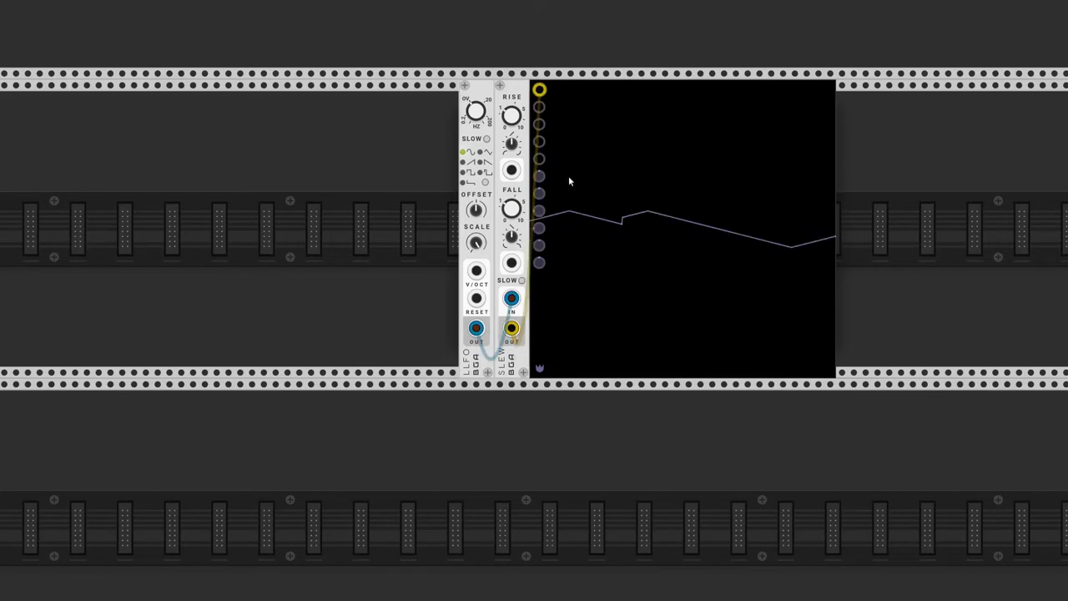
{"action": "left_click", "coordinate": [485, 182]}
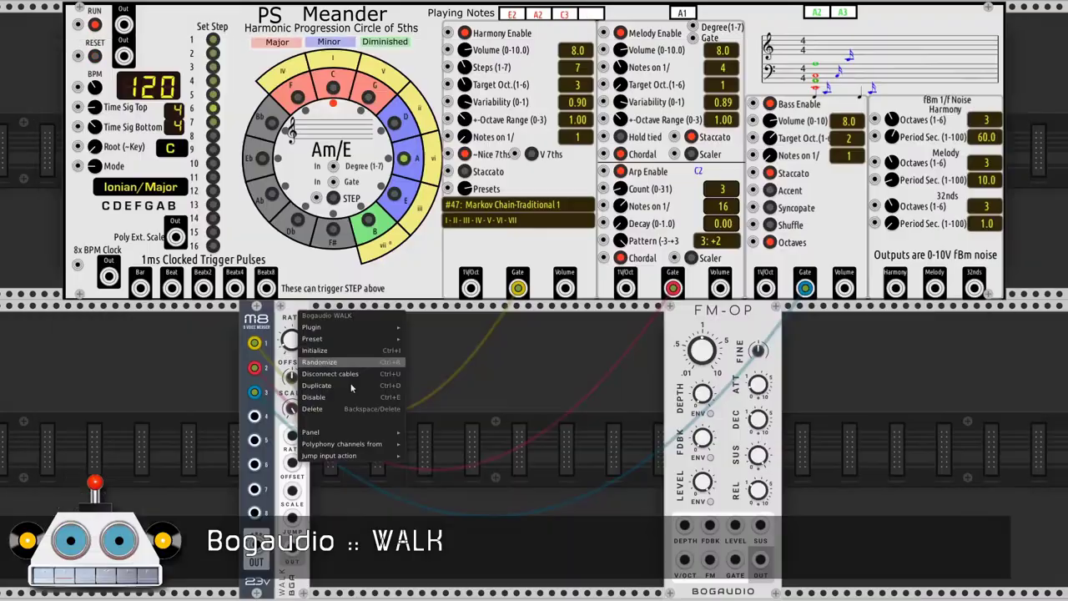
Step: Set WALK's polyphony channels to come from the JUMP input
{"action": "mouse_move", "coordinate": [367, 461]}
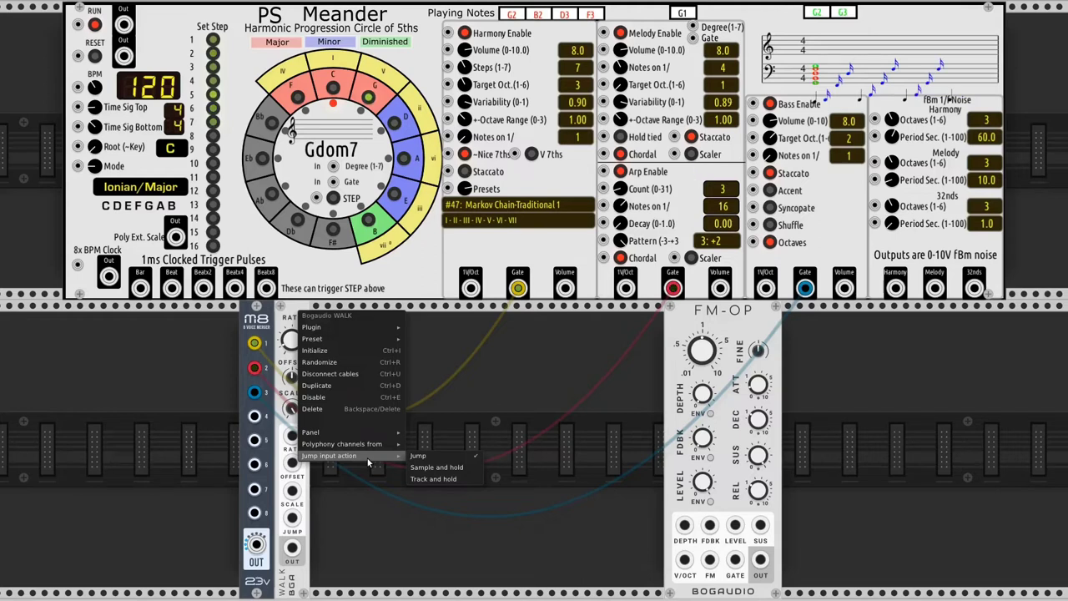
{"action": "mouse_move", "coordinate": [369, 443]}
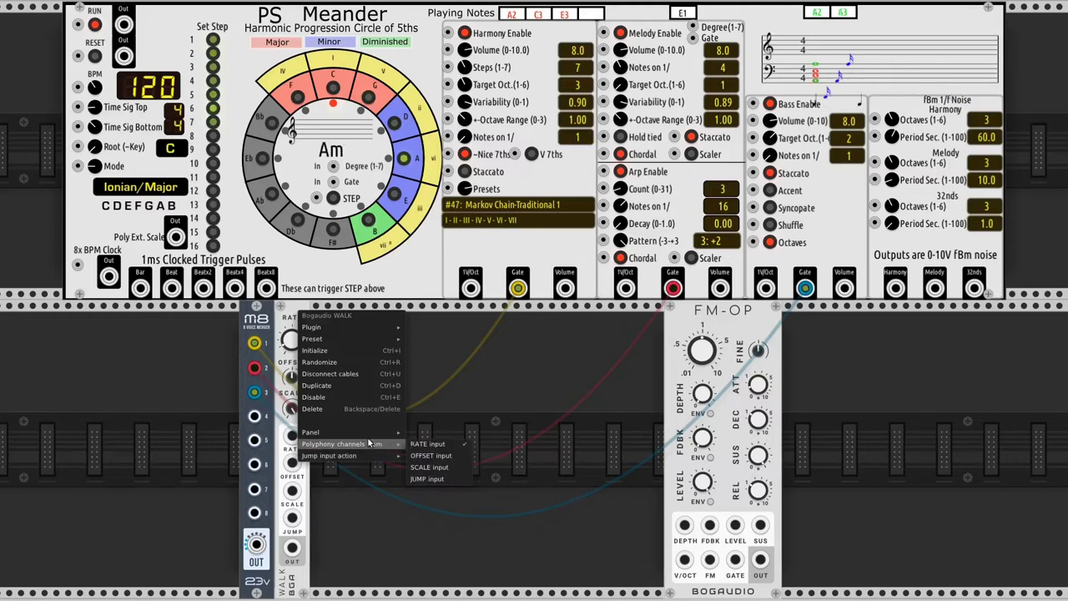
{"action": "left_click", "coordinate": [426, 478]}
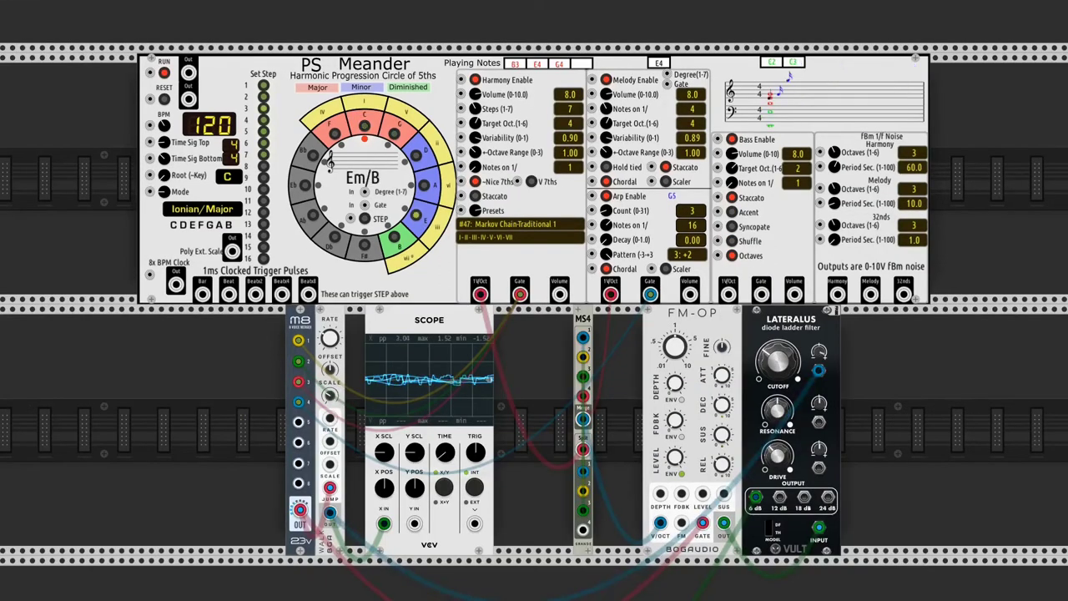